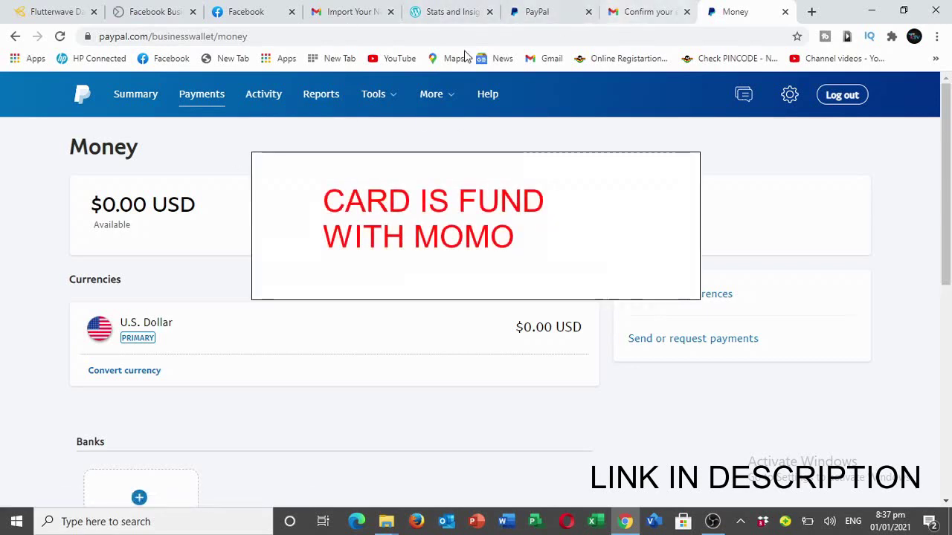
pyautogui.click(67, 11)
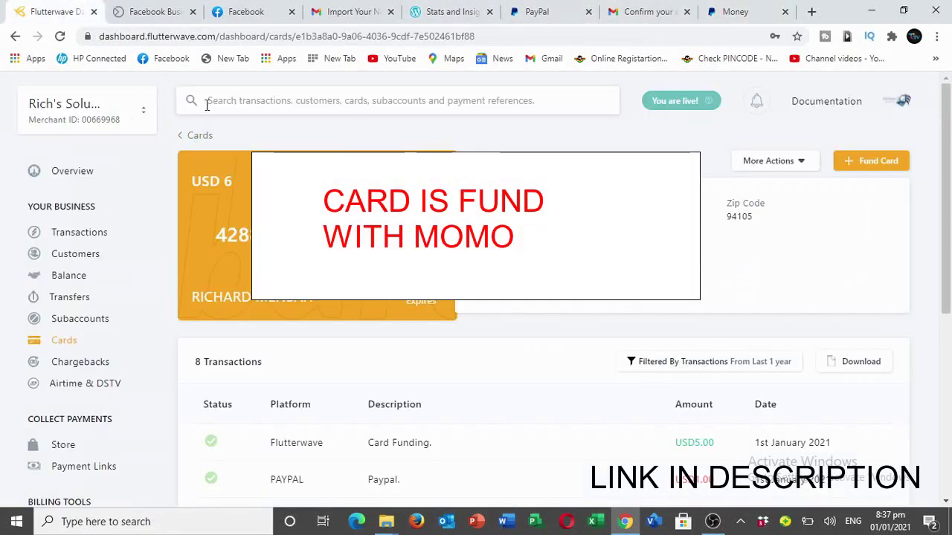
pyautogui.click(186, 136)
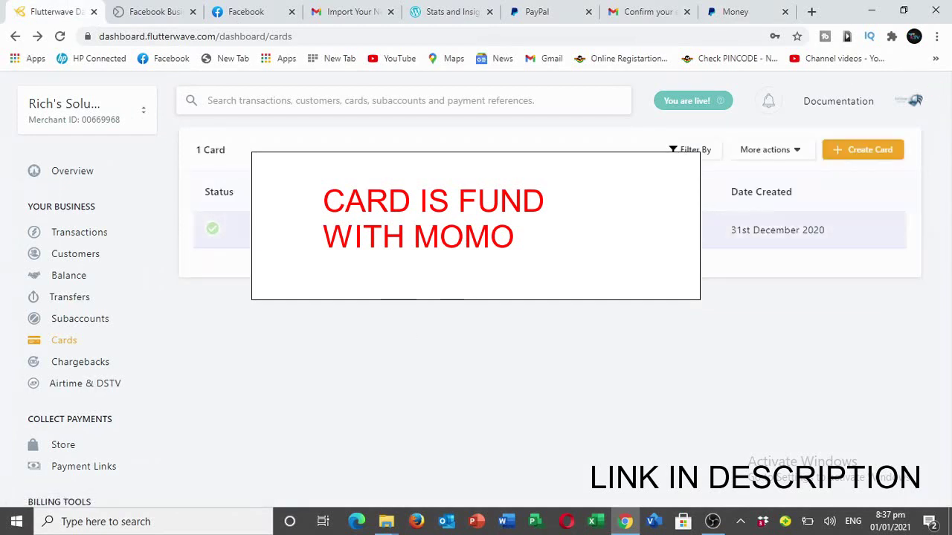
pyautogui.click(716, 12)
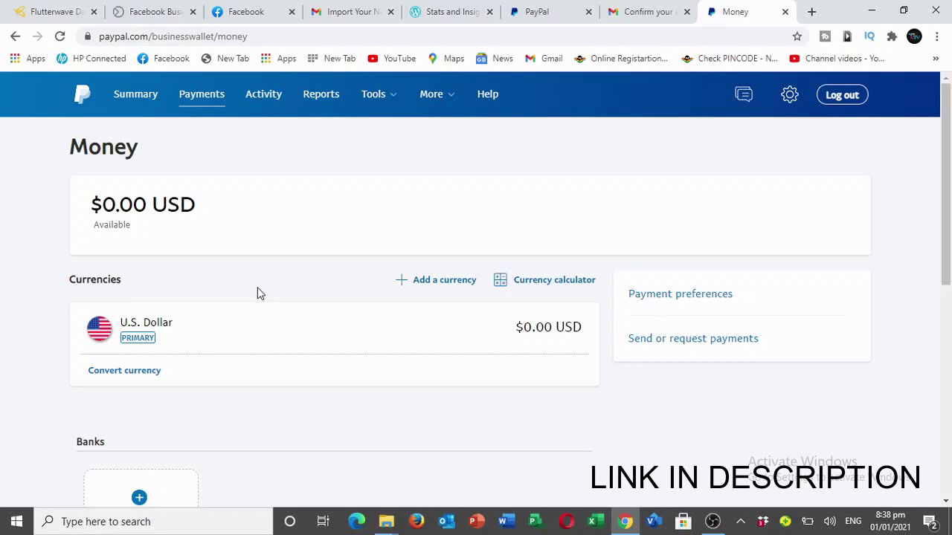
pyautogui.scroll(-5, 264, 275)
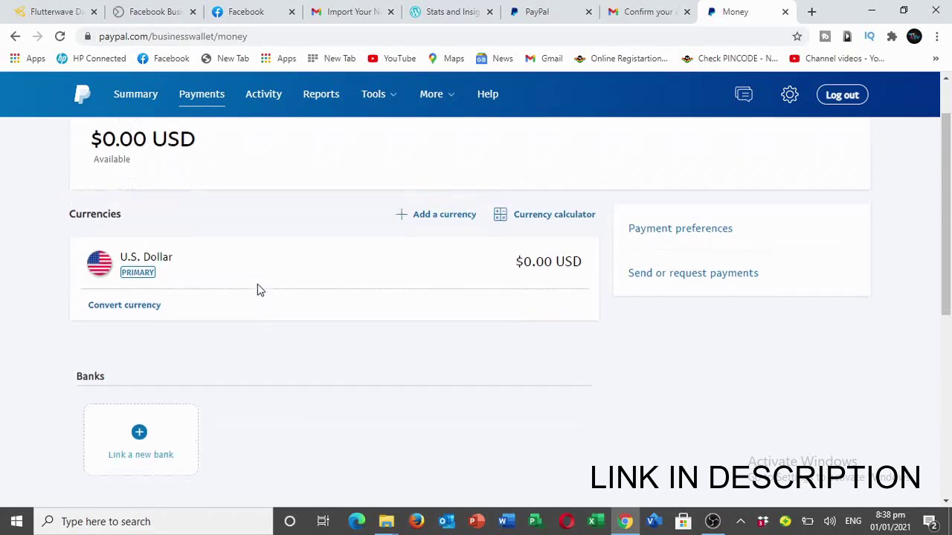
pyautogui.scroll(2, 59, 278)
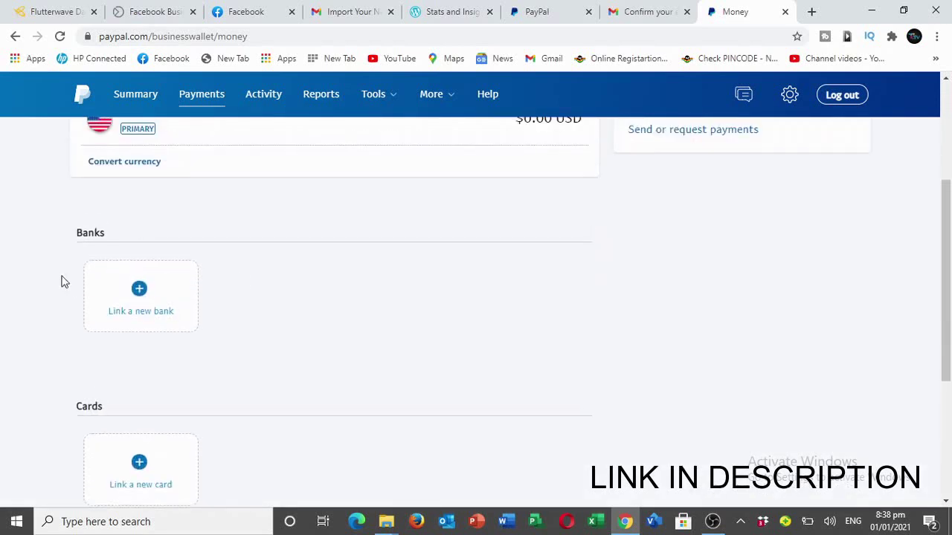
pyautogui.scroll(2, 152, 235)
pyautogui.scroll(1, 154, 223)
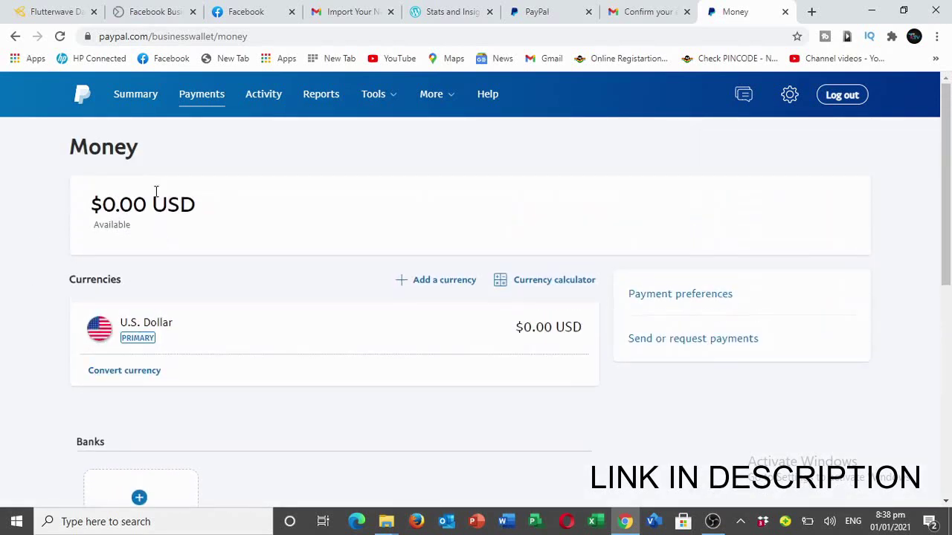
pyautogui.click(135, 93)
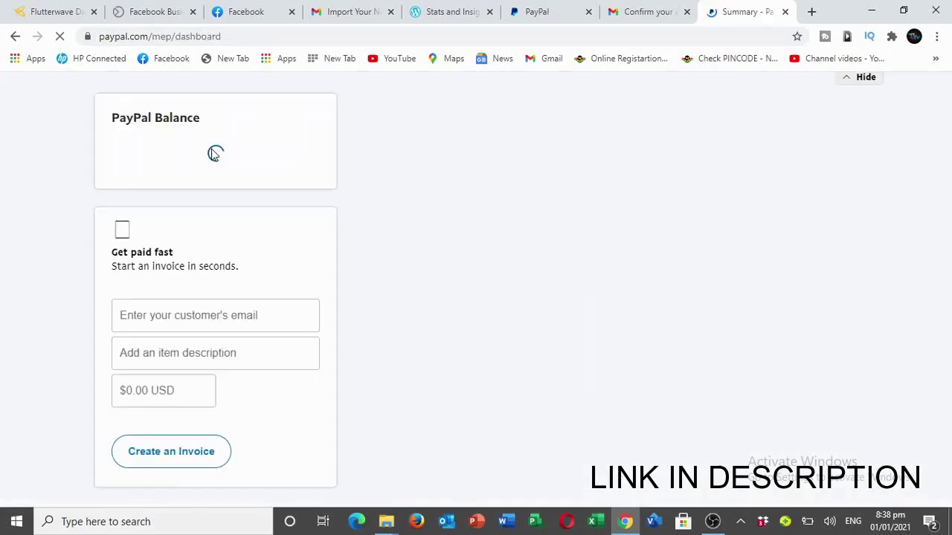
pyautogui.scroll(-2, 305, 251)
pyautogui.scroll(1, 197, 297)
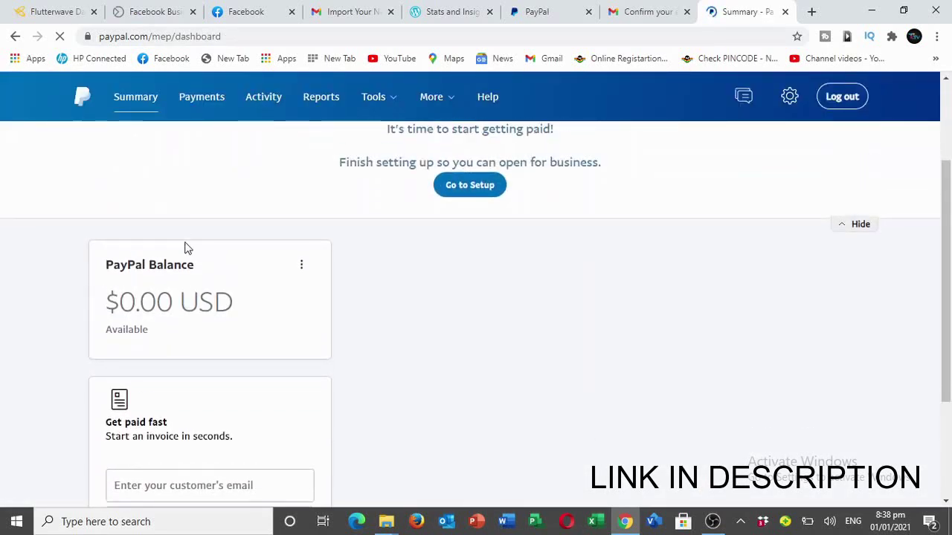
pyautogui.click(203, 102)
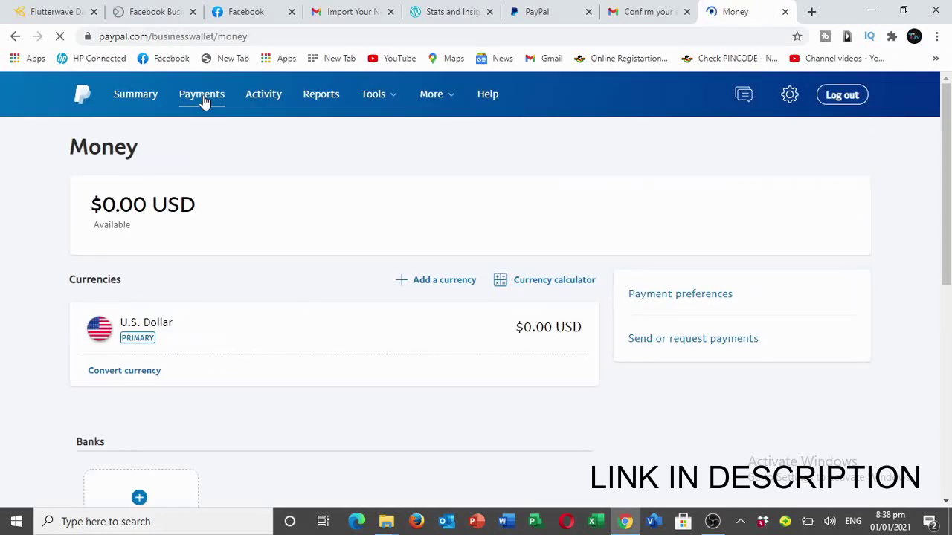
pyautogui.scroll(-4, 286, 232)
pyautogui.scroll(2, 387, 240)
pyautogui.scroll(-4, 391, 240)
pyautogui.scroll(2, 242, 287)
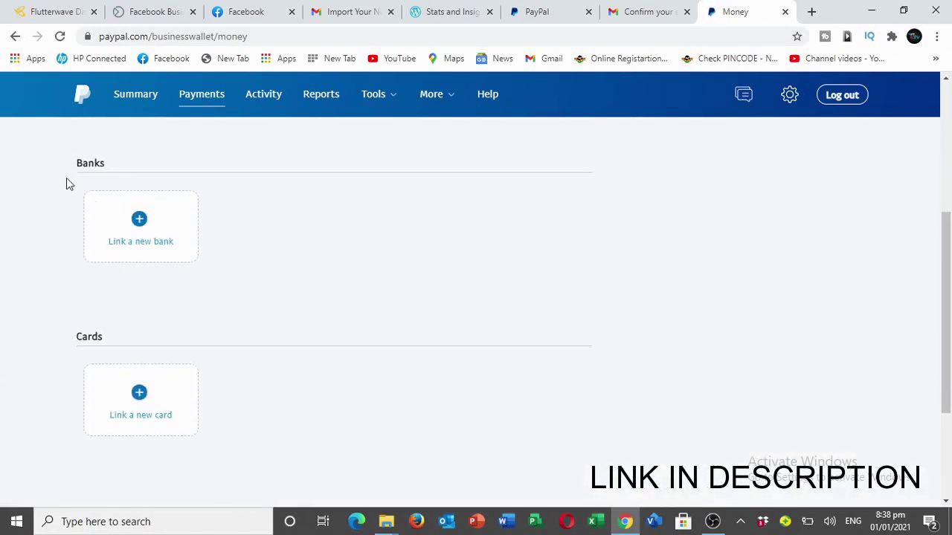
pyautogui.scroll(-1, 168, 253)
pyautogui.scroll(-1, 168, 253)
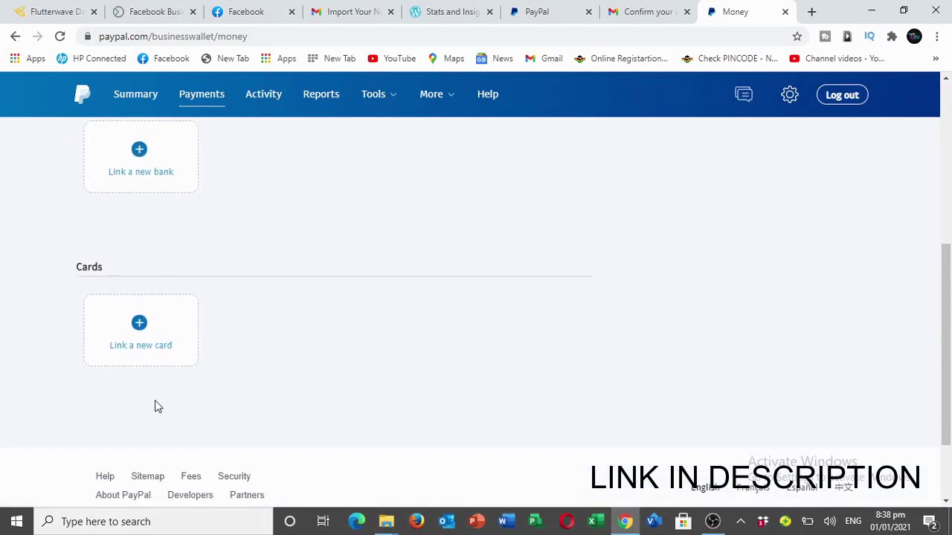
# Step: Open the Link a new card form and focus the Credit card number field
pyautogui.click(140, 336)
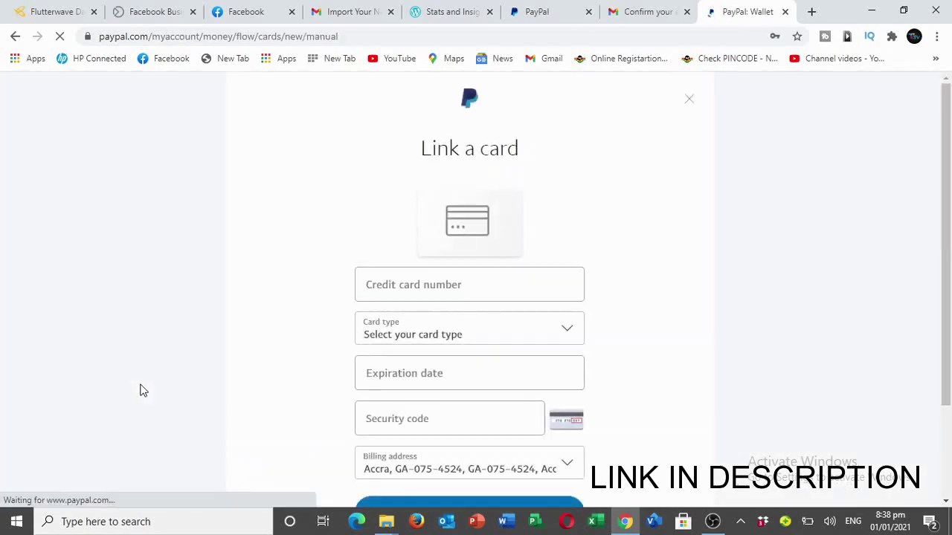
pyautogui.scroll(-2, 467, 253)
pyautogui.click(443, 165)
pyautogui.scroll(1, 455, 232)
pyautogui.click(452, 232)
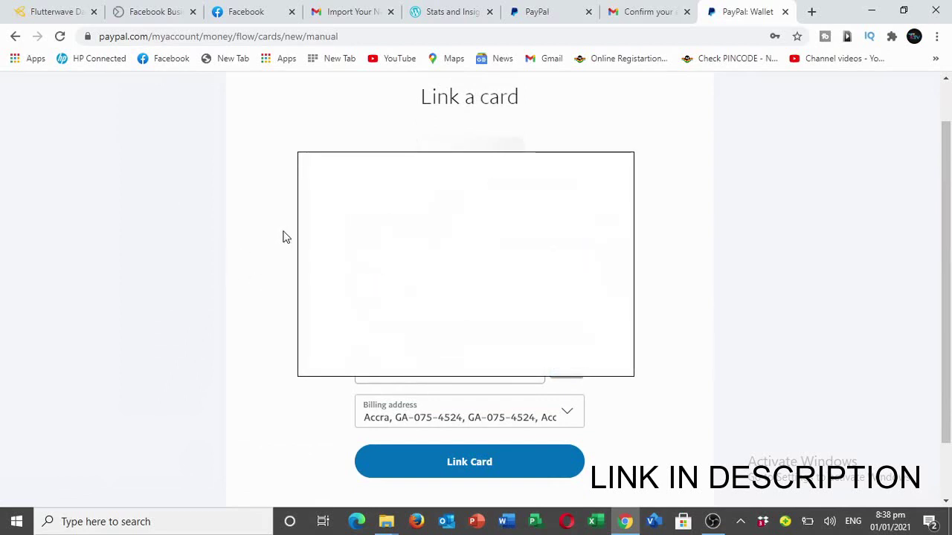
# Step: Copy the virtual Visa card's number from Flutterwave's card page for the PayPal form
pyautogui.click(46, 11)
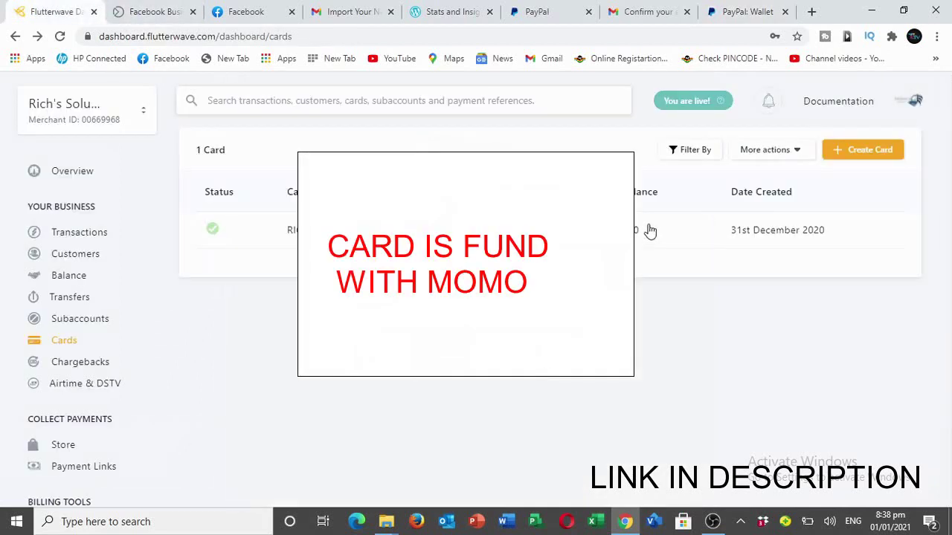
pyautogui.click(446, 231)
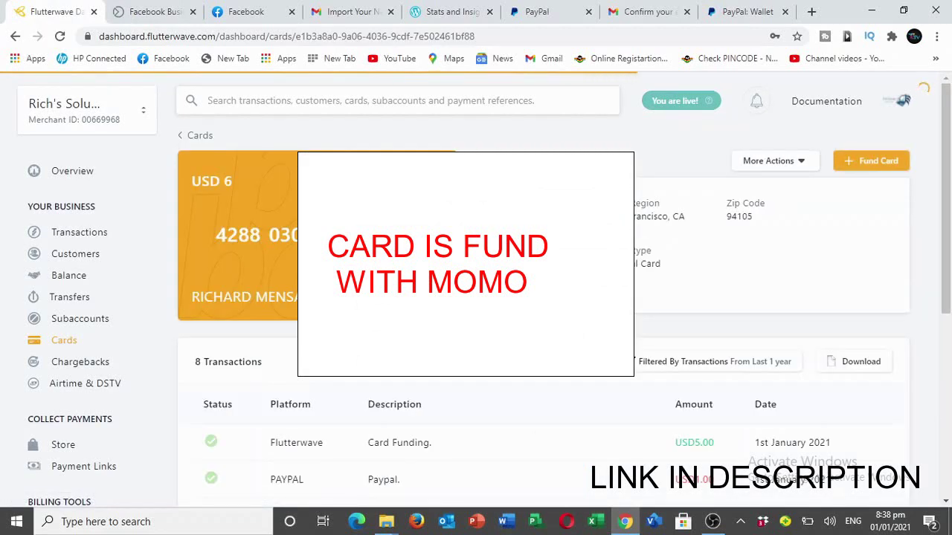
pyautogui.moveTo(416, 235); pyautogui.dragTo(222, 235)
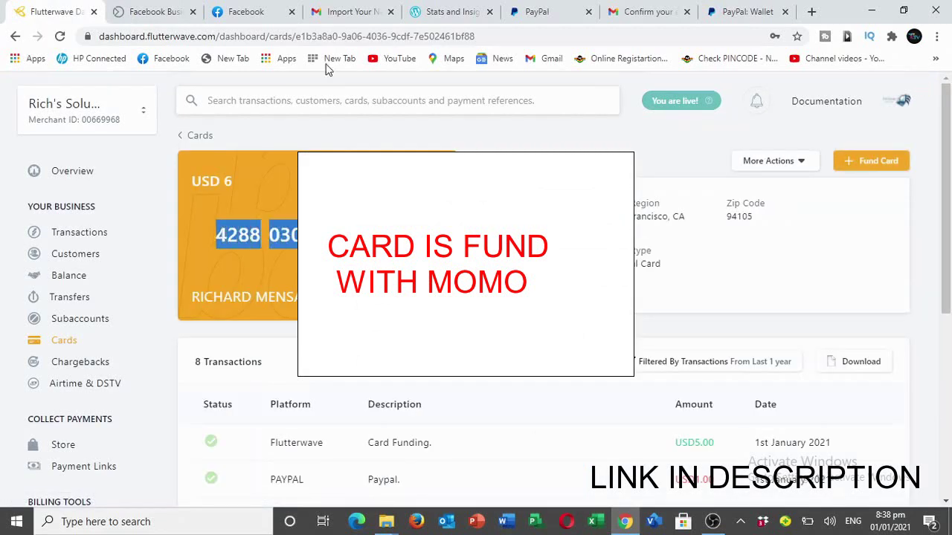
pyautogui.click(736, 11)
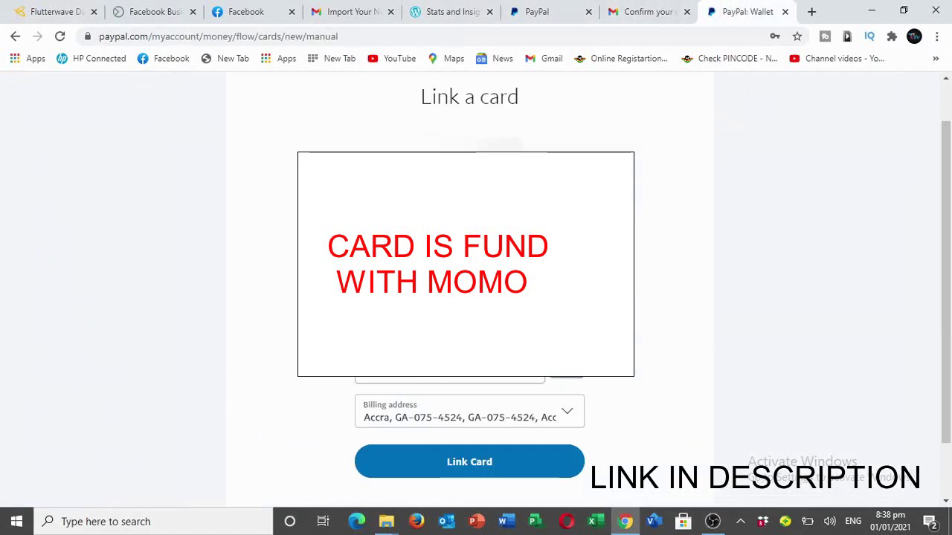
pyautogui.scroll(-1, 469, 298)
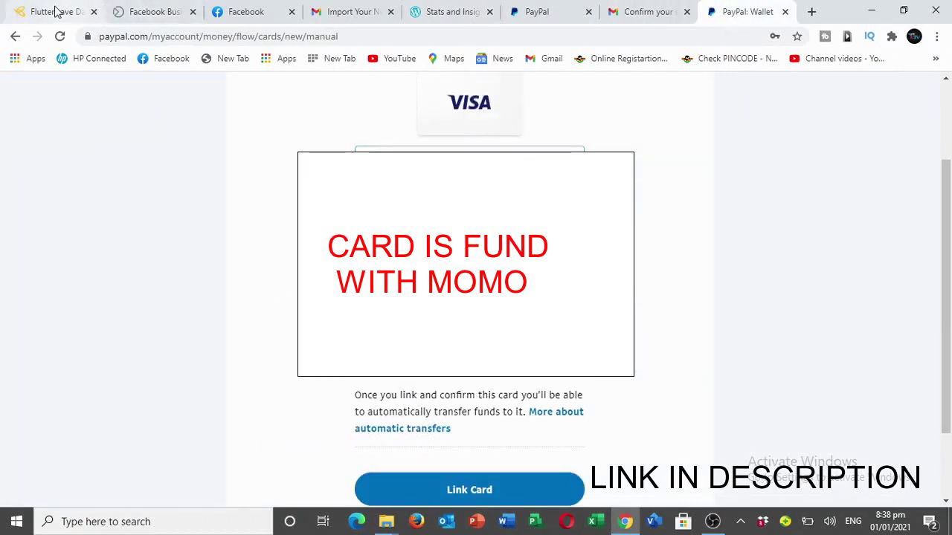
pyautogui.click(30, 11)
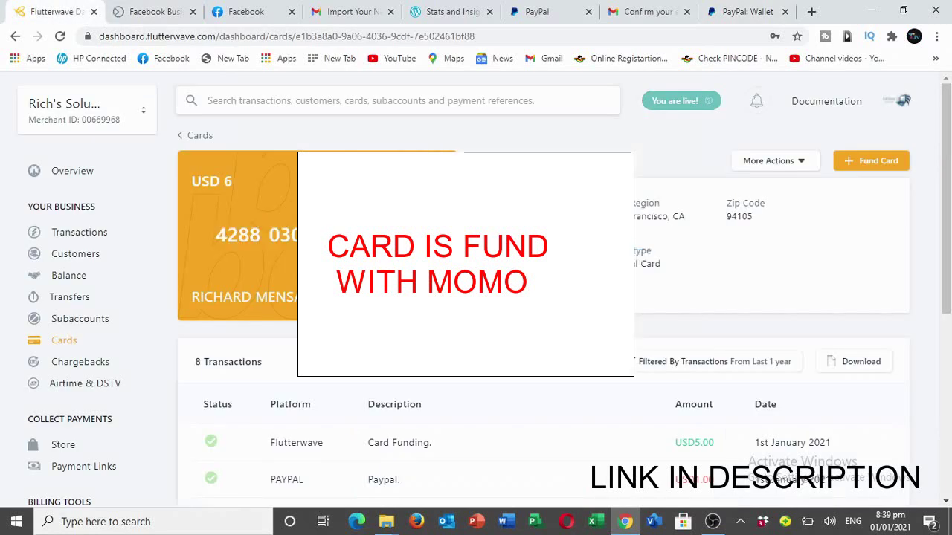
pyautogui.click(742, 11)
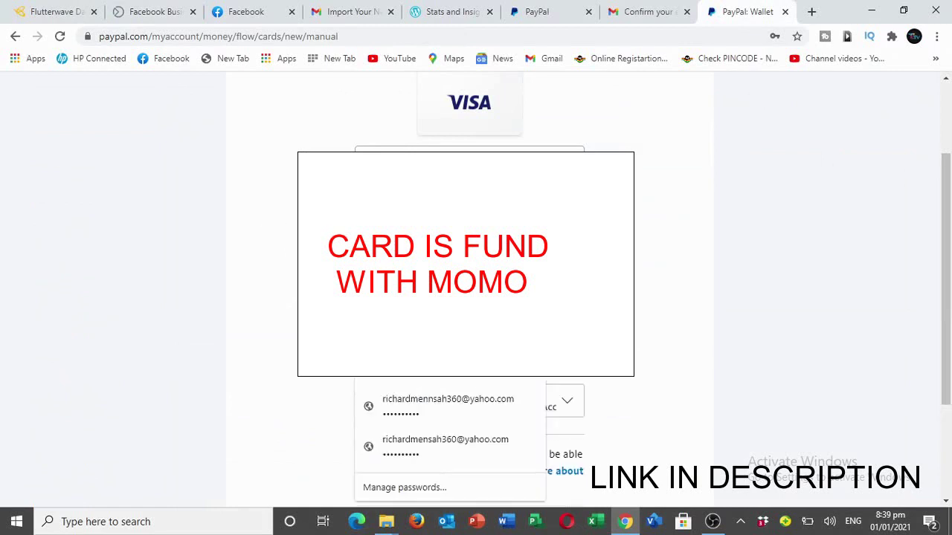
pyautogui.press('Escape')
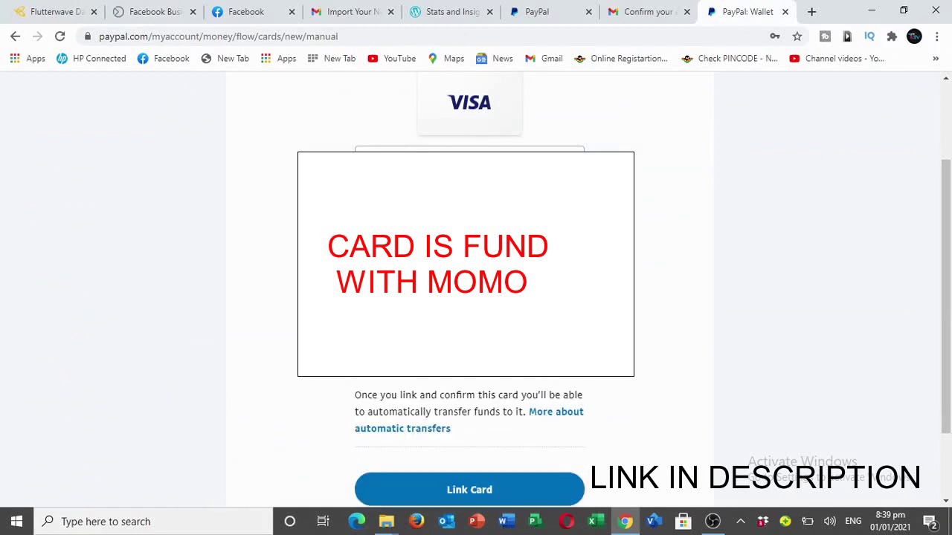
pyautogui.press('Escape')
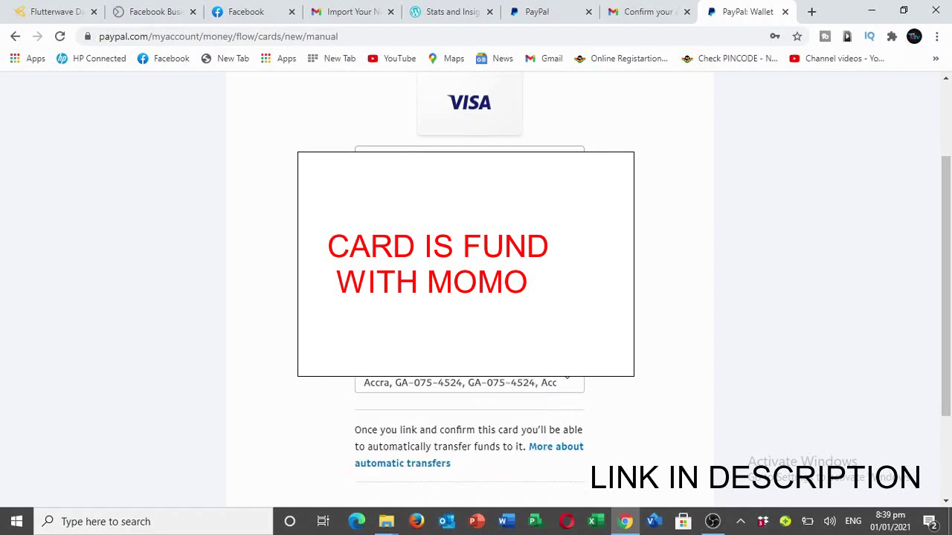
pyautogui.click(62, 10)
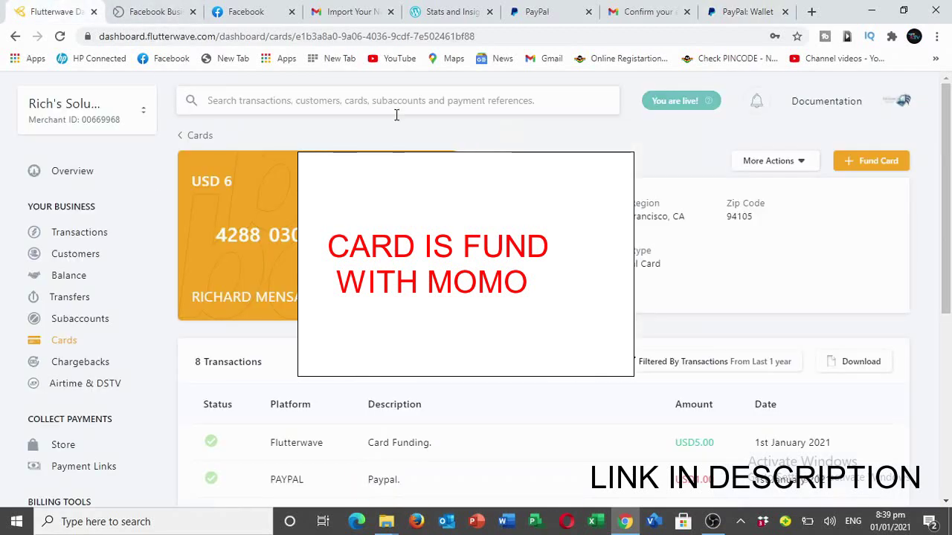
pyautogui.click(696, 10)
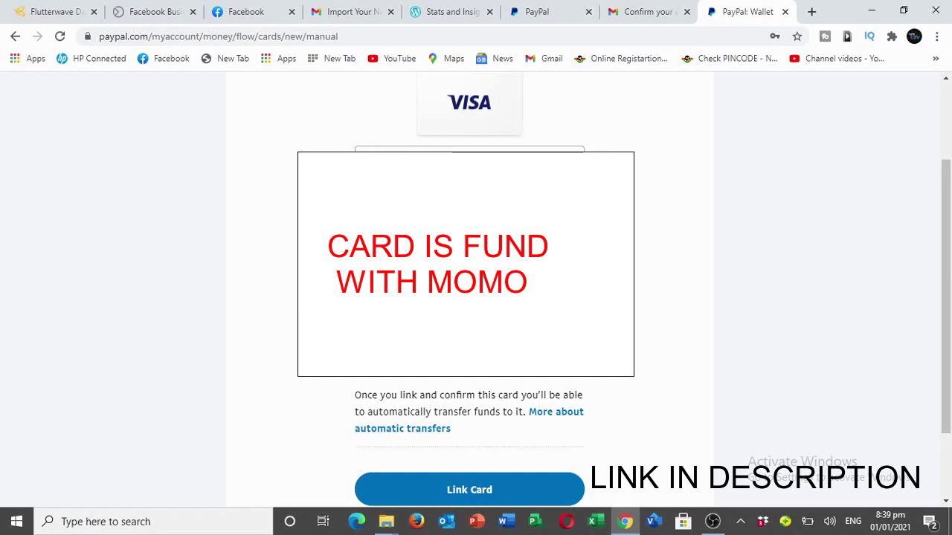
# Step: Choose to add a new billing address from the billing address options
pyautogui.click(427, 370)
pyautogui.click(427, 394)
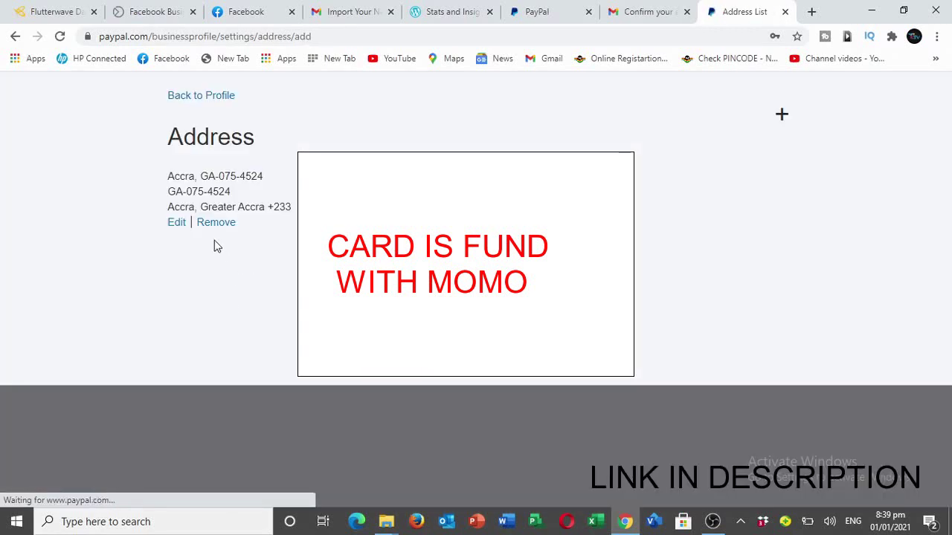
pyautogui.scroll(-1, 215, 262)
pyautogui.scroll(1, 214, 261)
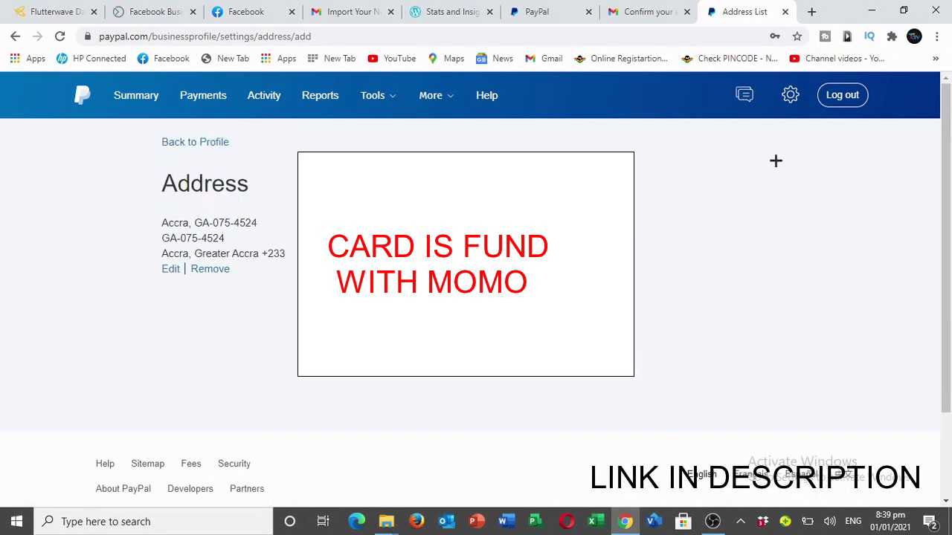
pyautogui.click(776, 159)
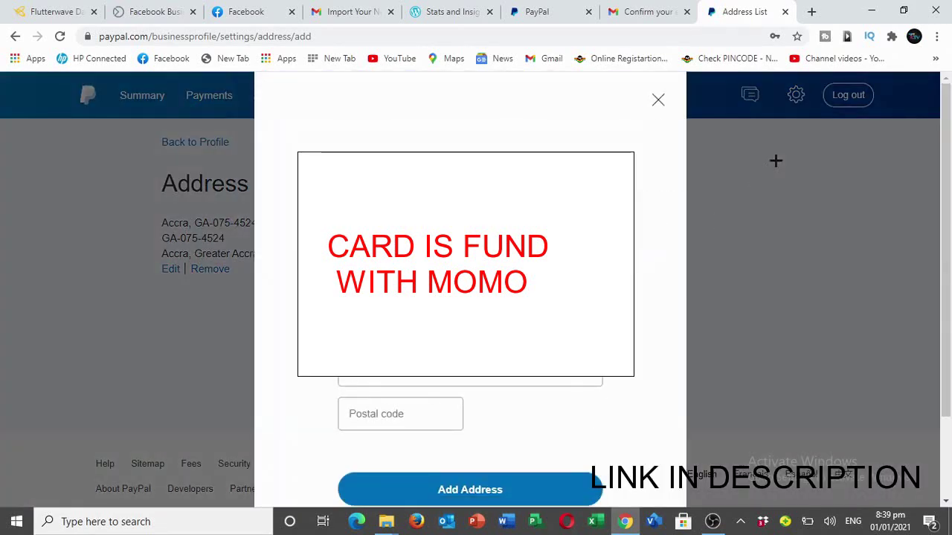
# Step: Look up the card's billing region and zip code on the Flutterwave card page
pyautogui.click(81, 12)
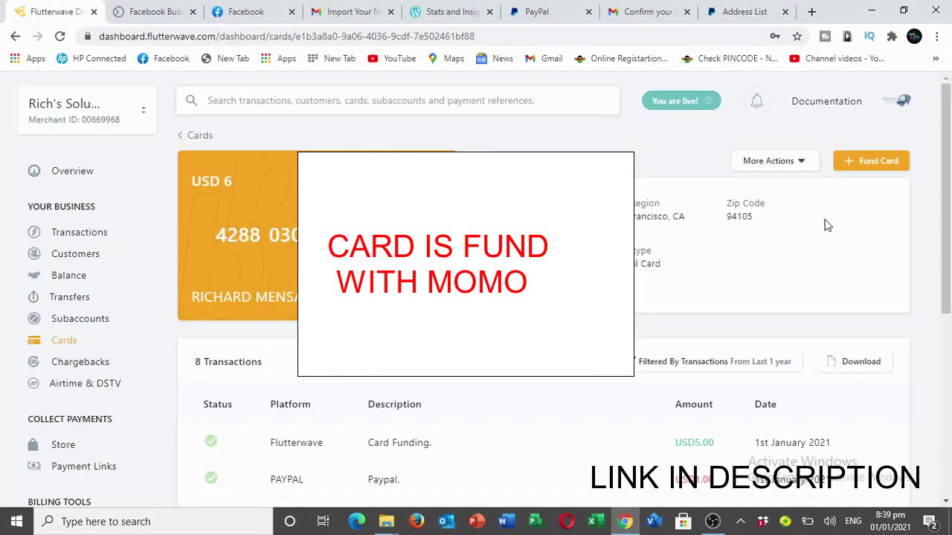
pyautogui.moveTo(800, 225); pyautogui.dragTo(624, 195)
pyautogui.click(625, 195)
pyautogui.click(732, 11)
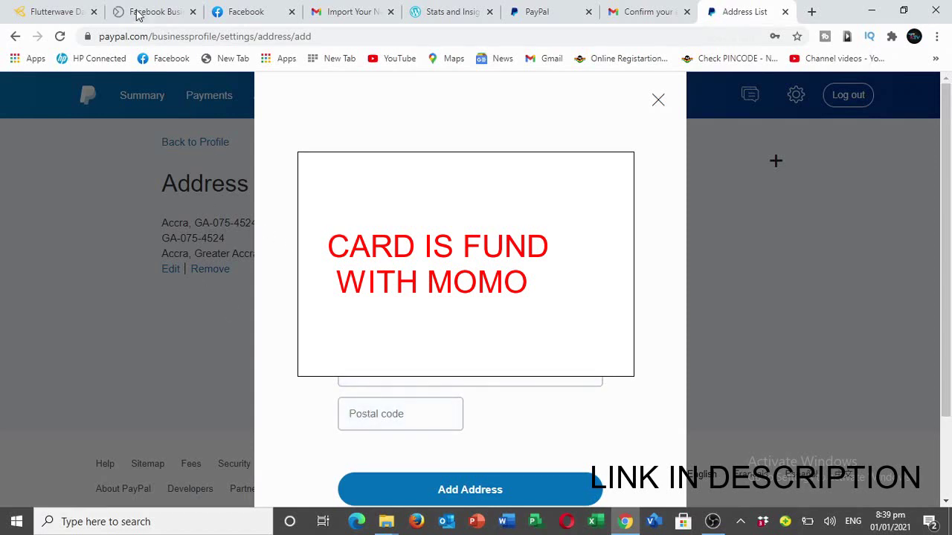
pyautogui.click(58, 12)
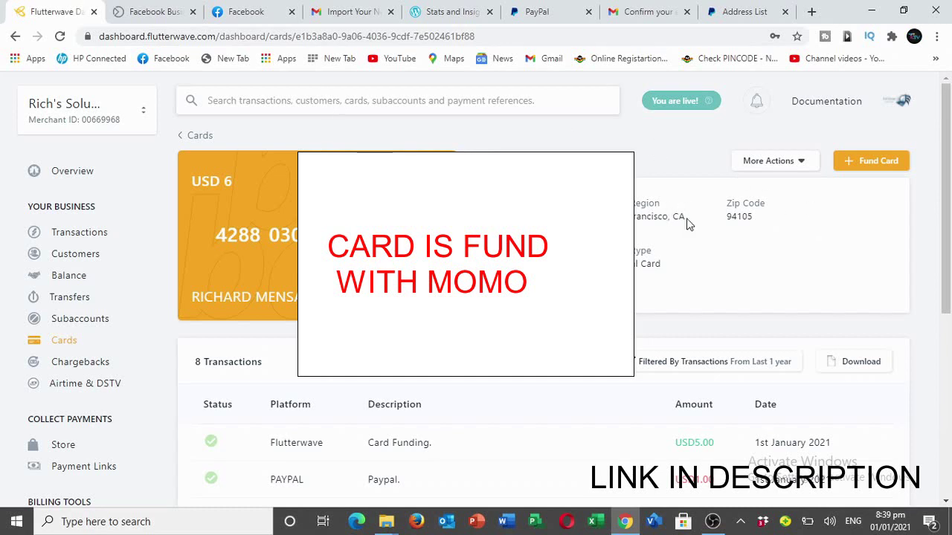
pyautogui.moveTo(685, 216); pyautogui.dragTo(628, 216)
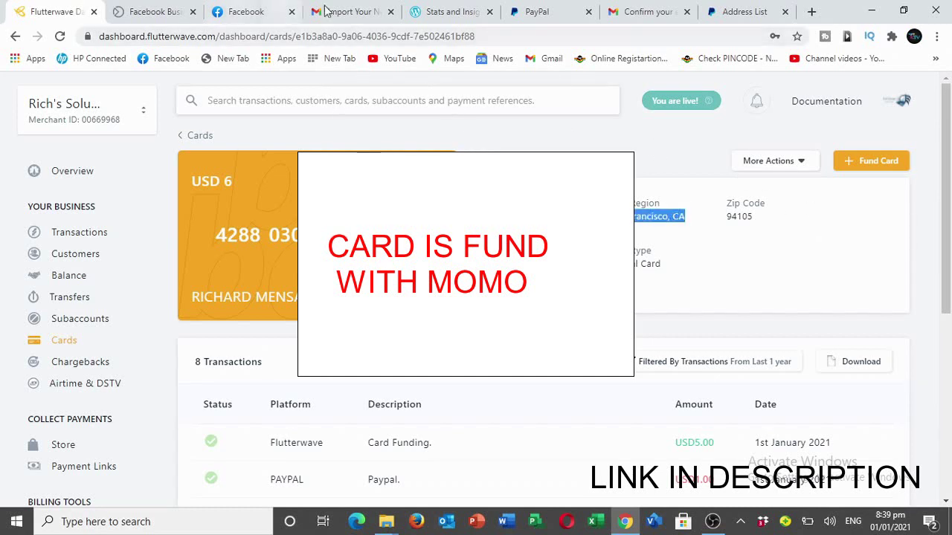
pyautogui.click(744, 12)
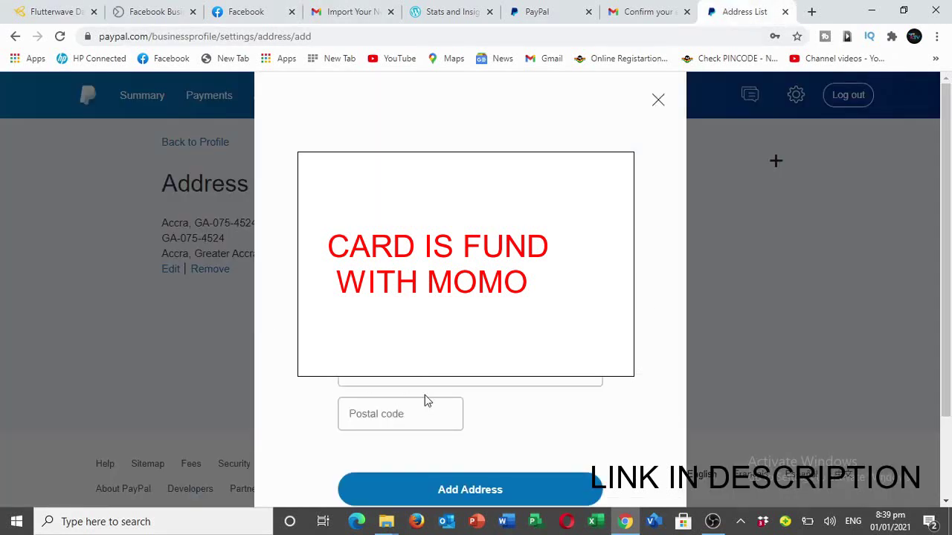
# Step: Paste postal code 94105 from the Flutterwave card and save the San Francisco address
pyautogui.click(390, 403)
pyautogui.click(357, 368)
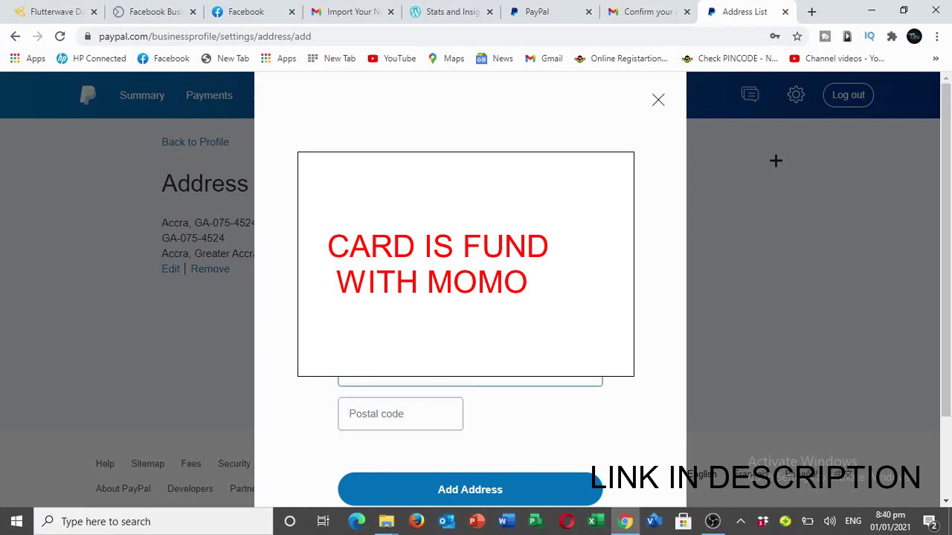
pyautogui.click(406, 414)
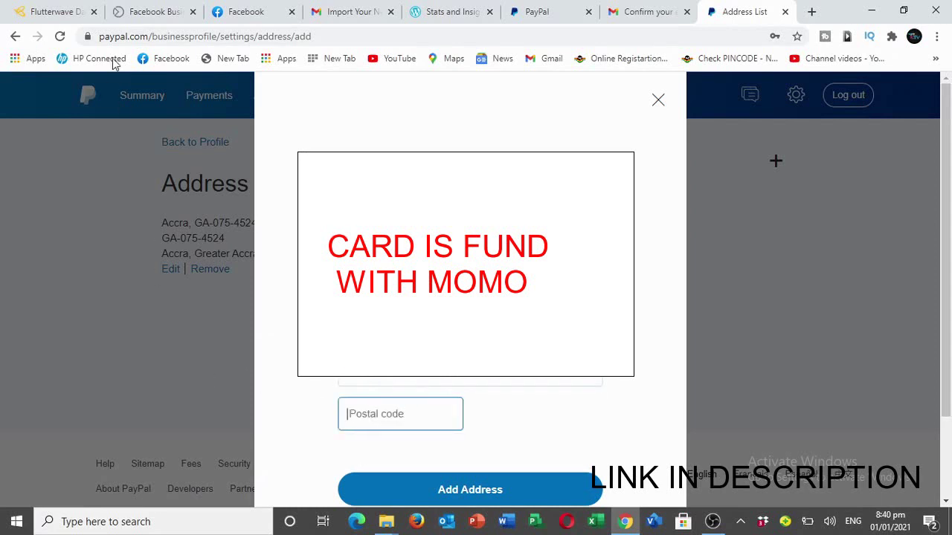
pyautogui.click(55, 11)
pyautogui.moveTo(761, 223); pyautogui.dragTo(725, 221)
pyautogui.hotkey('ctrl', 'c')
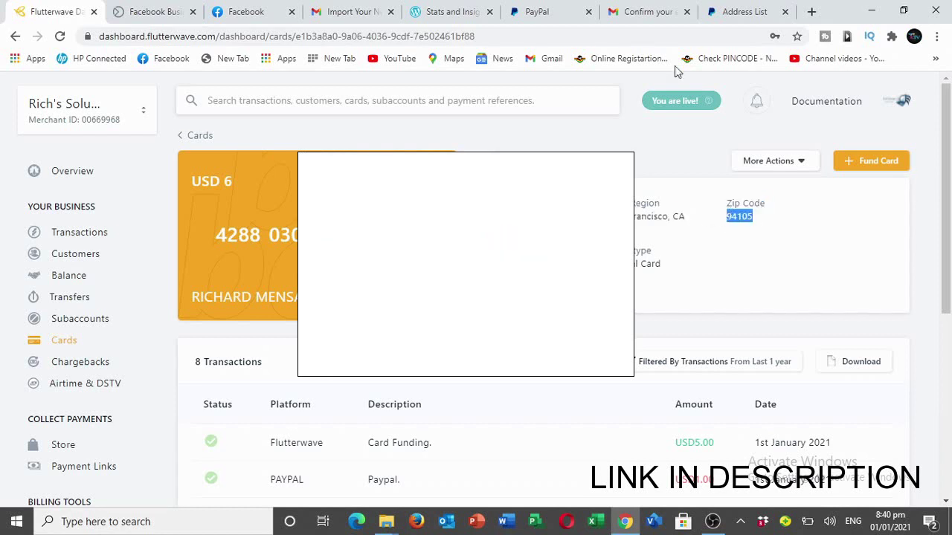
pyautogui.click(760, 9)
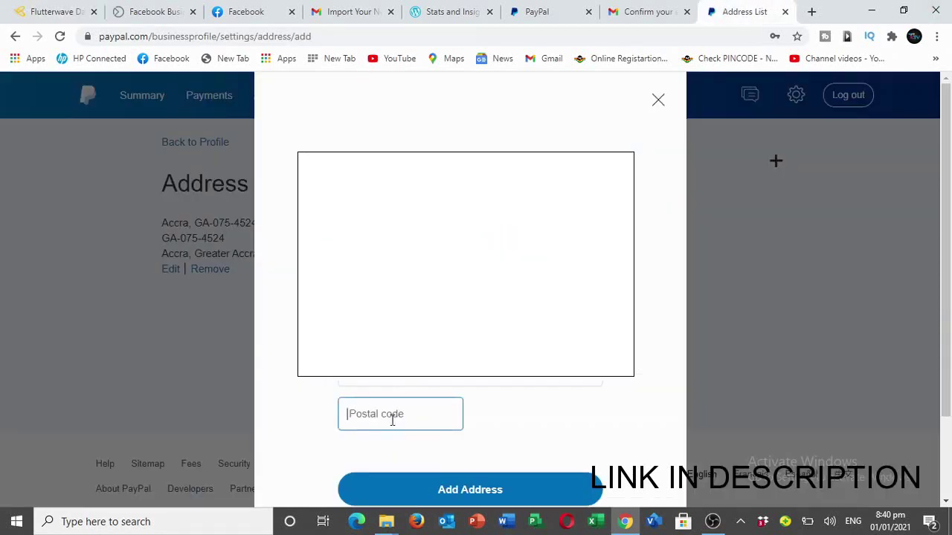
pyautogui.hotkey('ctrl', 'v')
pyautogui.click(570, 424)
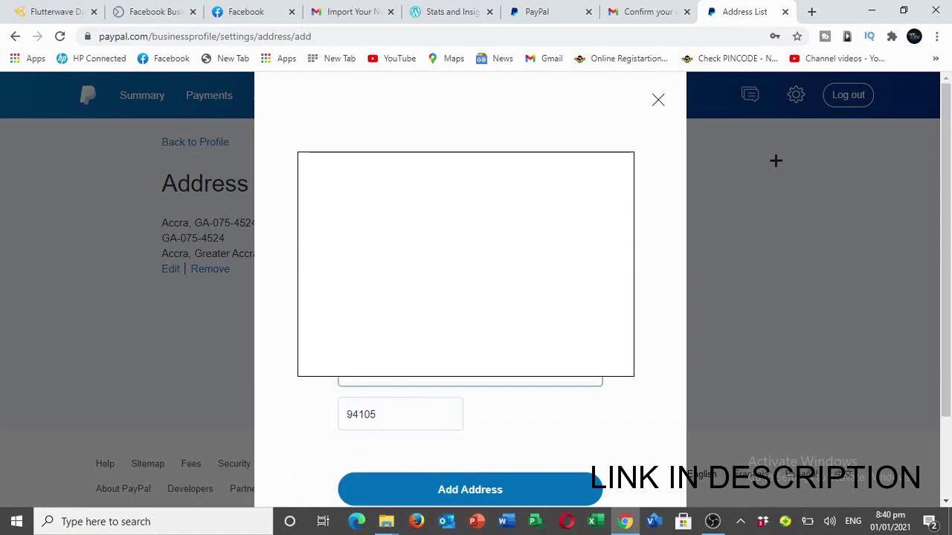
pyautogui.click(505, 488)
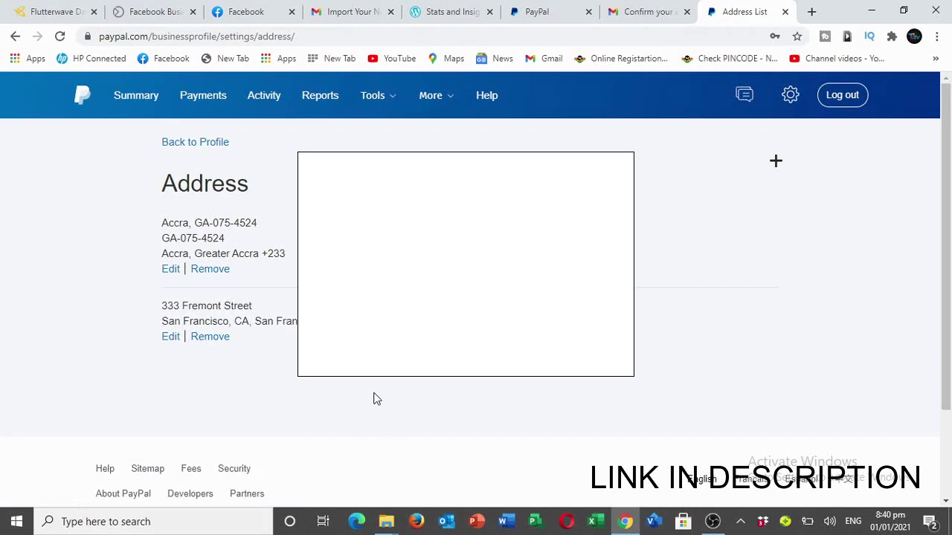
pyautogui.scroll(-1, 374, 397)
pyautogui.scroll(1, 78, 214)
# Step: Paste the Flutterwave card number into PayPal's Link a card form under Payments
pyautogui.click(202, 101)
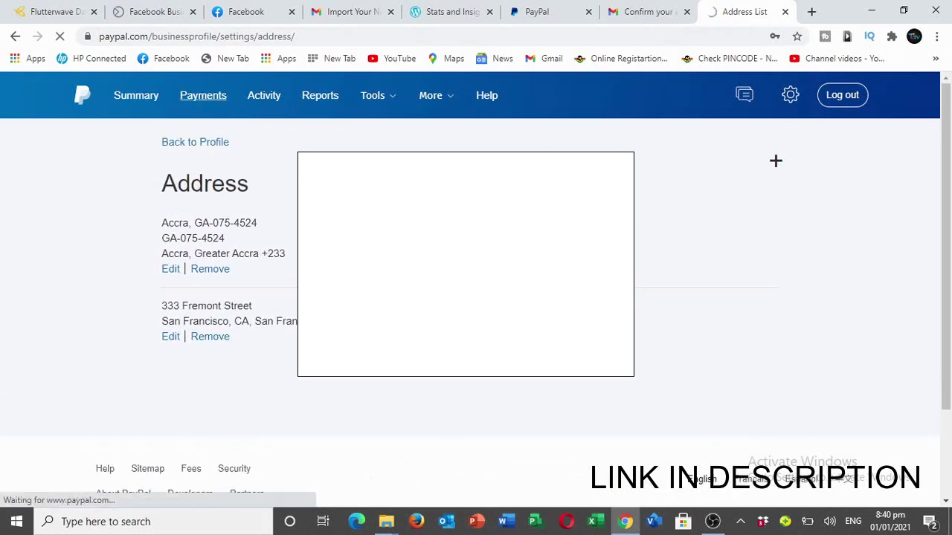
pyautogui.scroll(-5, 331, 313)
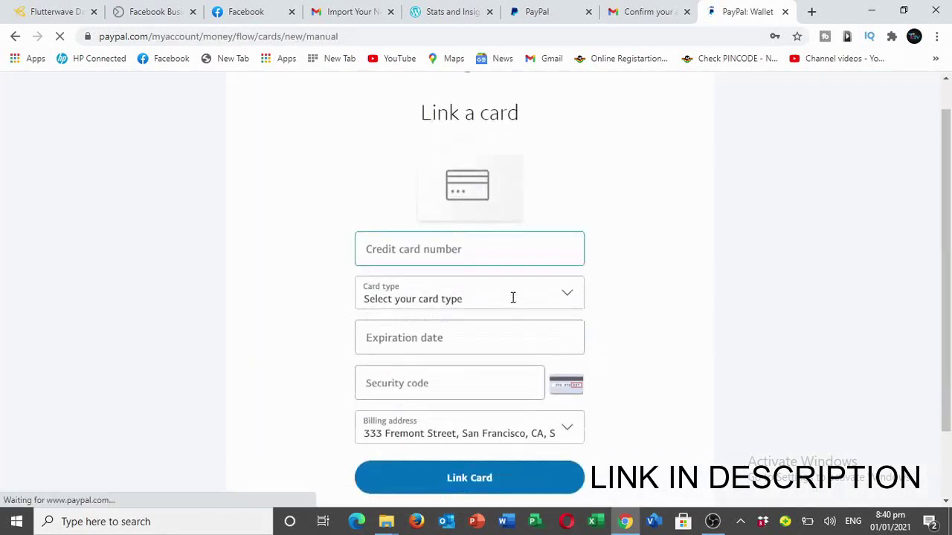
pyautogui.click(471, 221)
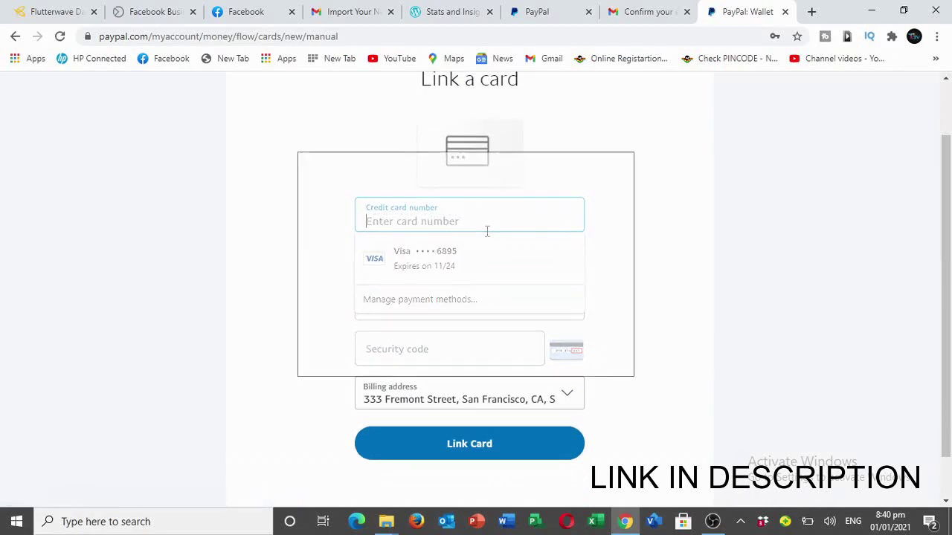
pyautogui.click(4, 7)
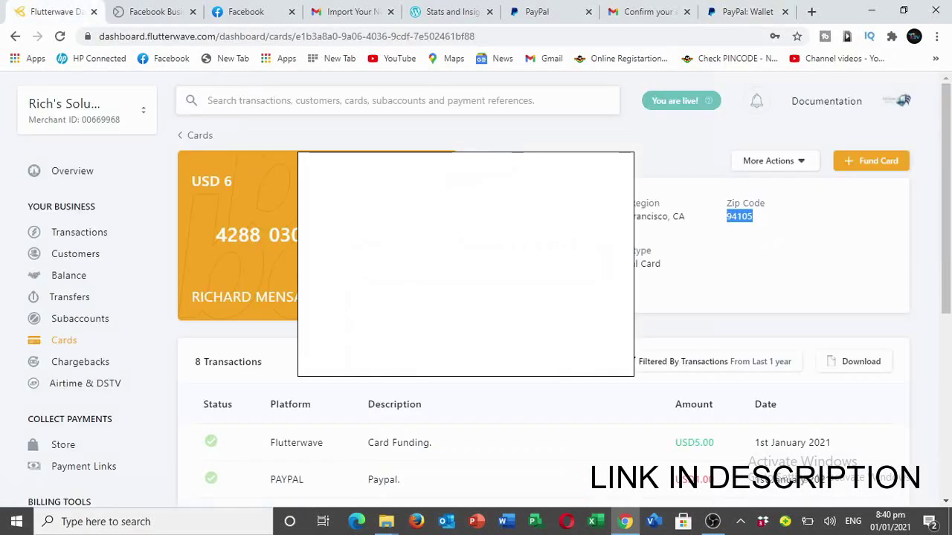
pyautogui.moveTo(299, 236); pyautogui.dragTo(209, 236)
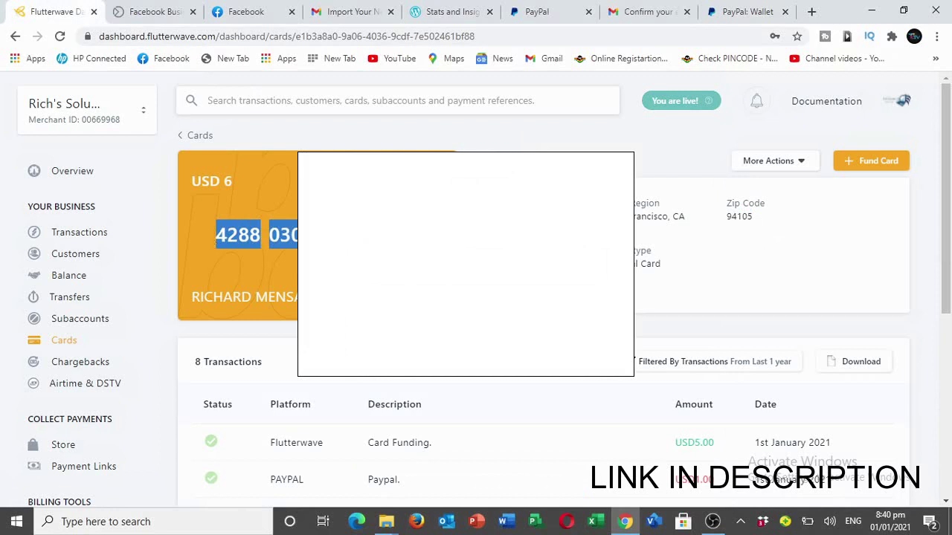
pyautogui.click(743, 11)
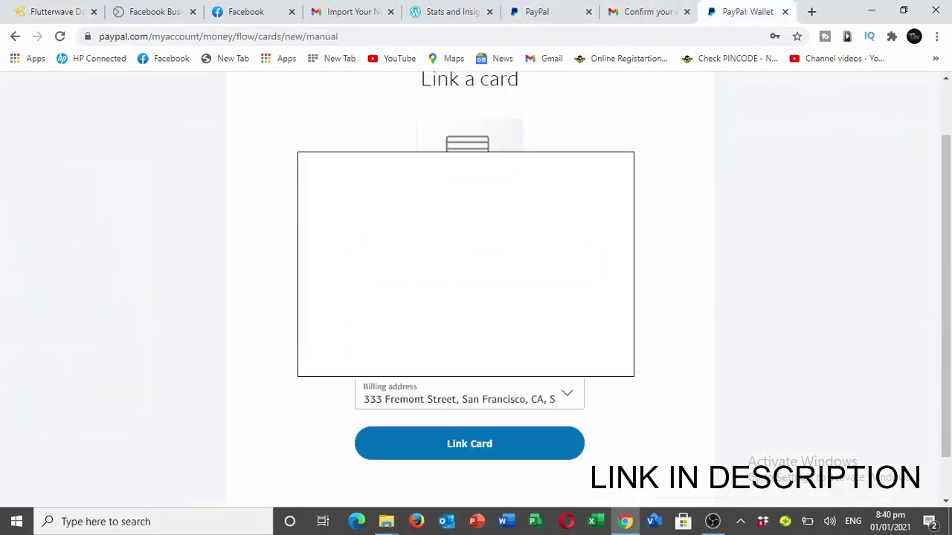
pyautogui.hotkey('ctrl', 'v')
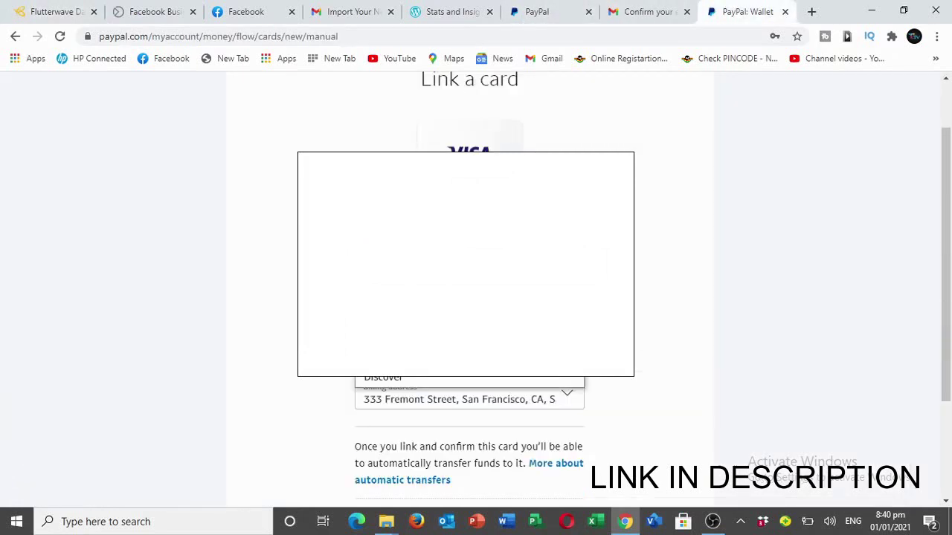
# Step: Fill in the remaining card details from Flutterwave and submit the card with Link Card
pyautogui.click(43, 9)
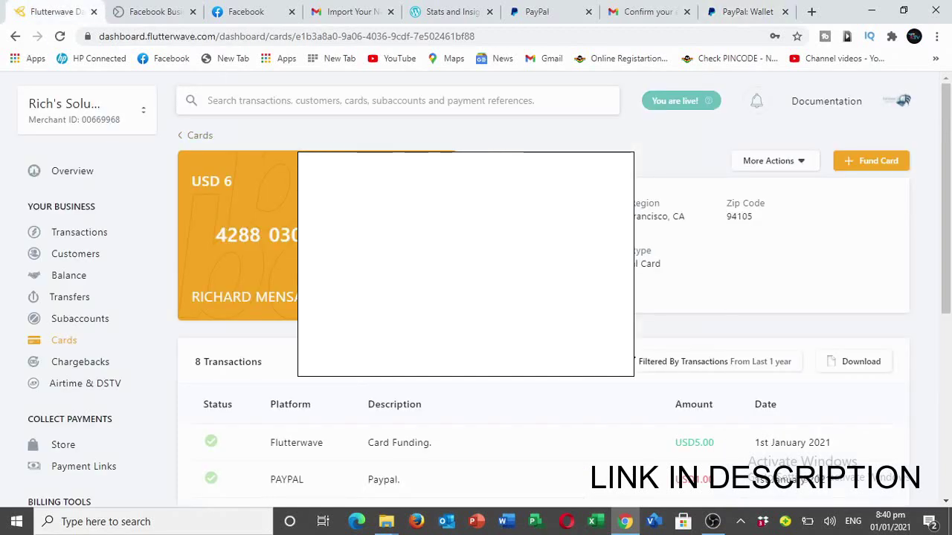
pyautogui.click(730, 11)
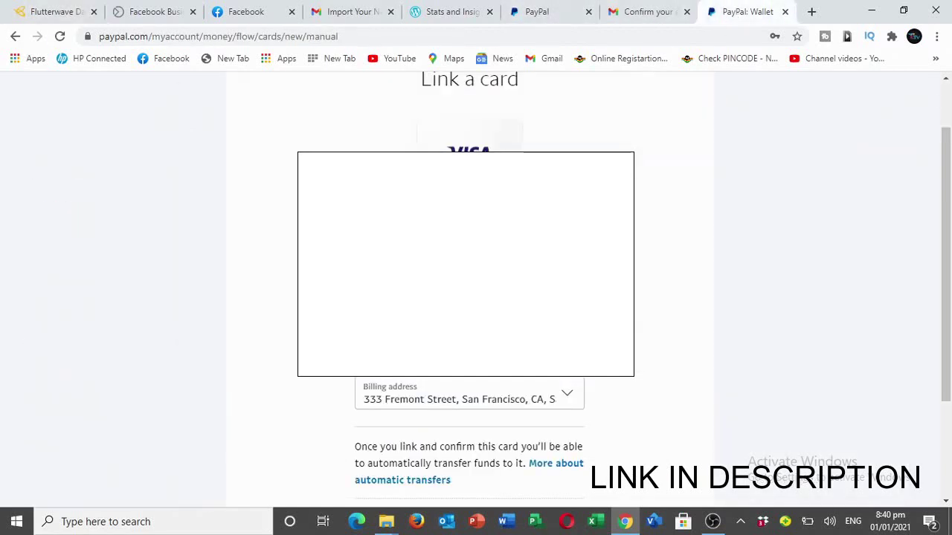
pyautogui.click(47, 10)
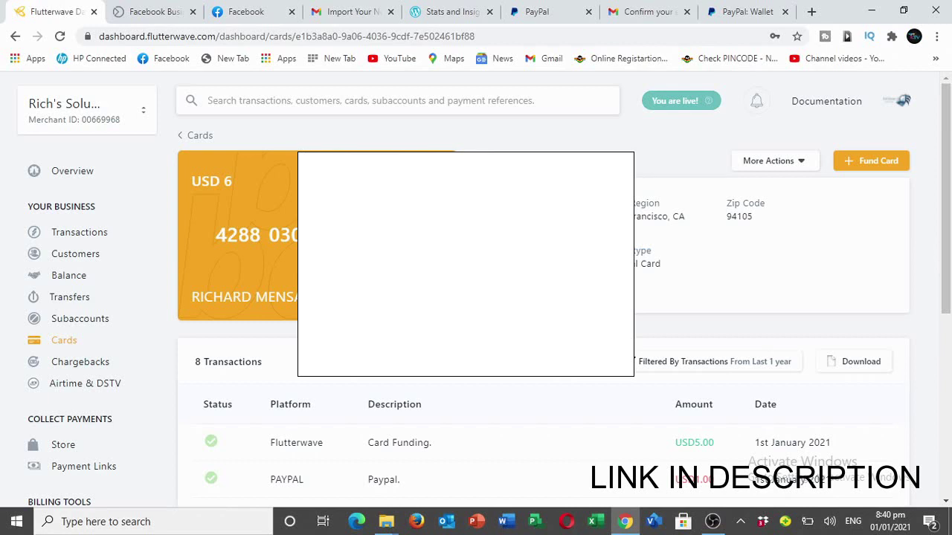
pyautogui.click(743, 11)
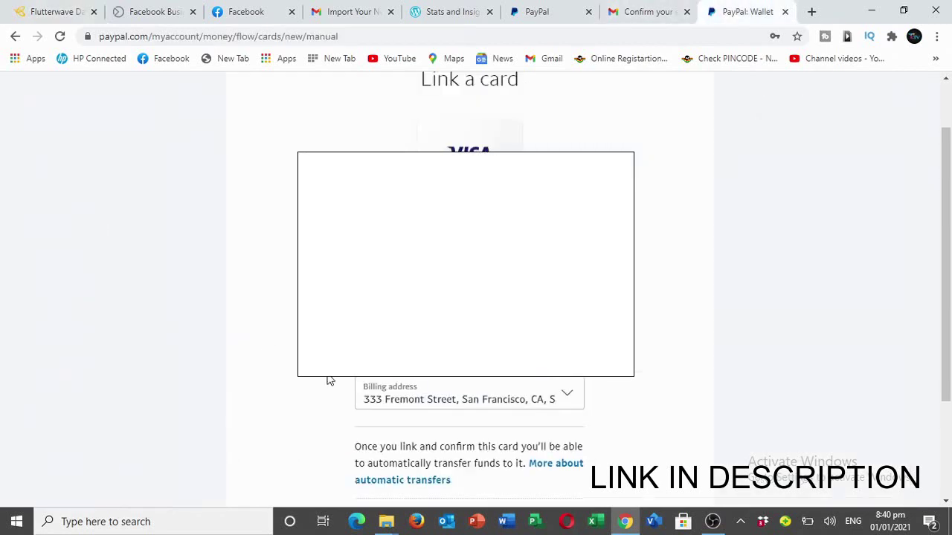
pyautogui.scroll(-2, 706, 346)
pyautogui.scroll(1, 471, 393)
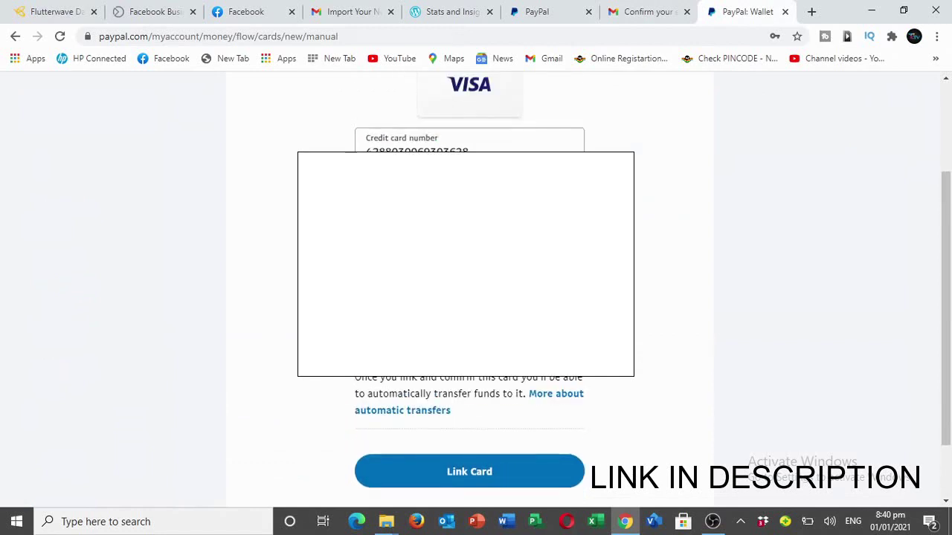
pyautogui.click(485, 471)
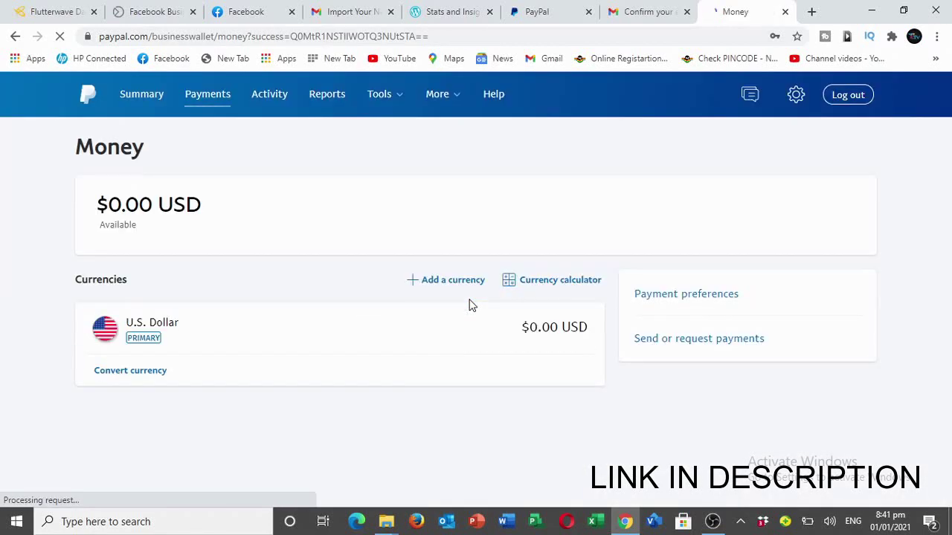
pyautogui.scroll(-4, 203, 298)
pyautogui.scroll(-2, 325, 308)
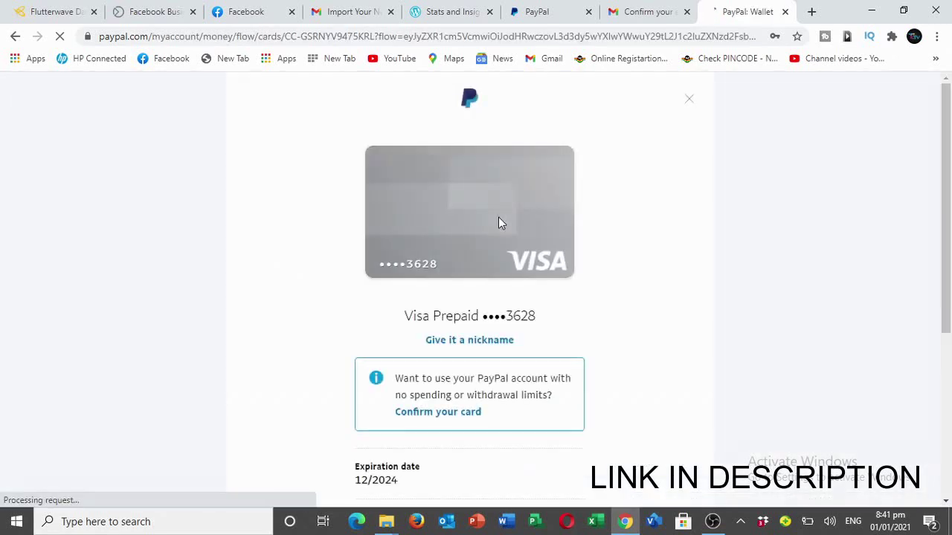
pyautogui.scroll(-1, 431, 319)
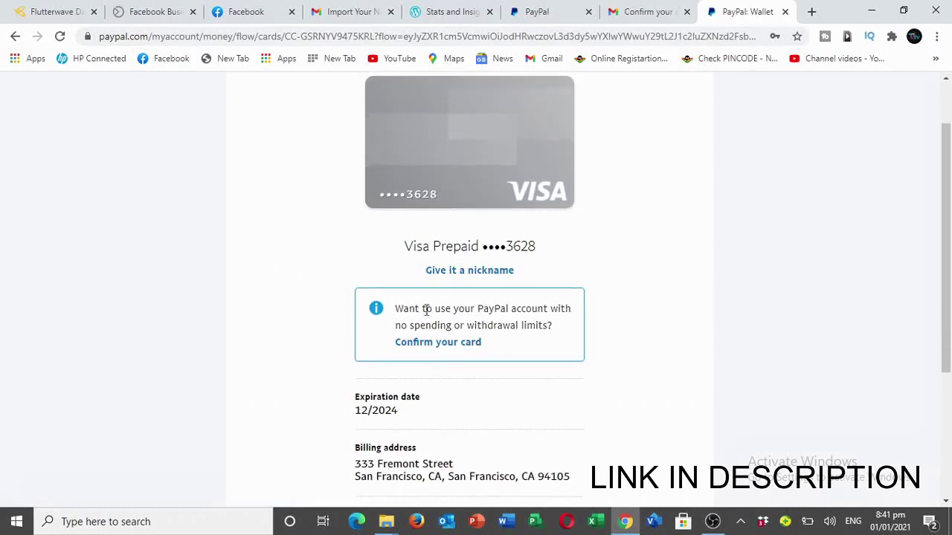
pyautogui.scroll(-2, 387, 357)
pyautogui.scroll(-1, 397, 308)
pyautogui.scroll(4, 400, 307)
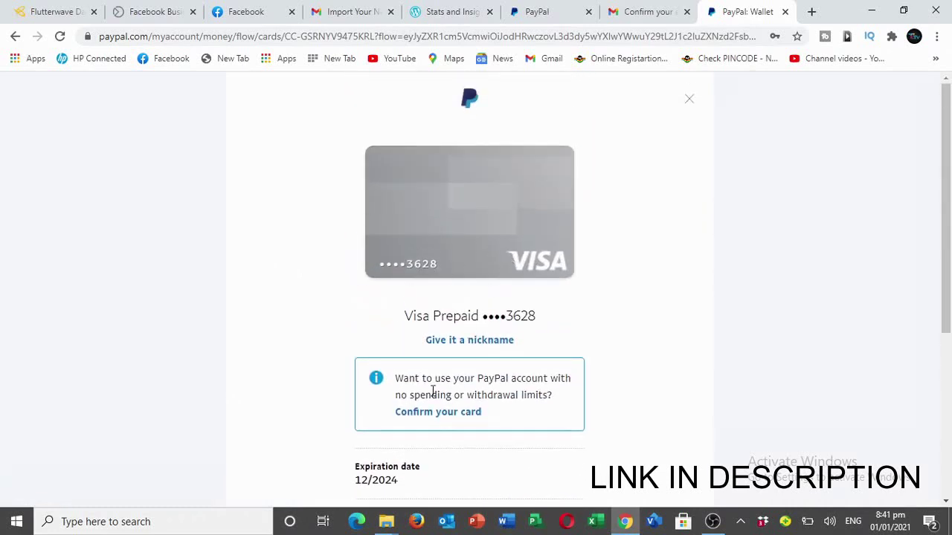
pyautogui.scroll(-1, 439, 394)
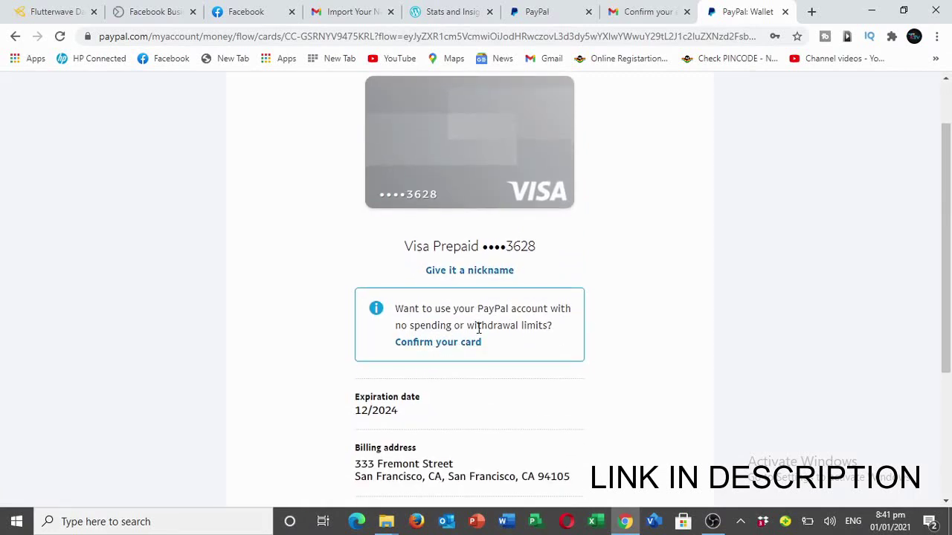
pyautogui.scroll(1, 521, 335)
pyautogui.scroll(-3, 372, 344)
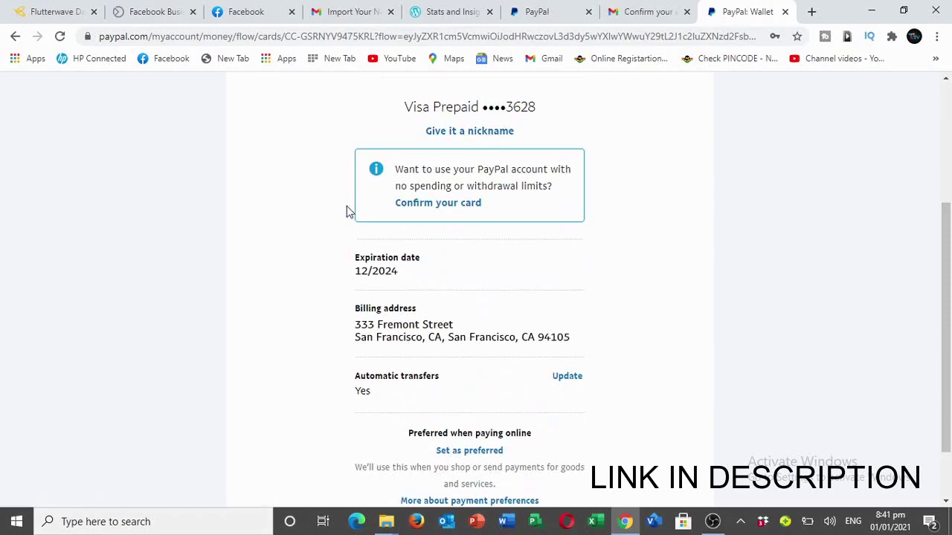
pyautogui.scroll(3, 420, 253)
pyautogui.scroll(-1, 446, 290)
pyautogui.scroll(1, 461, 283)
# Step: Close the details view of the Visa Prepaid card ending 3628
pyautogui.click(690, 100)
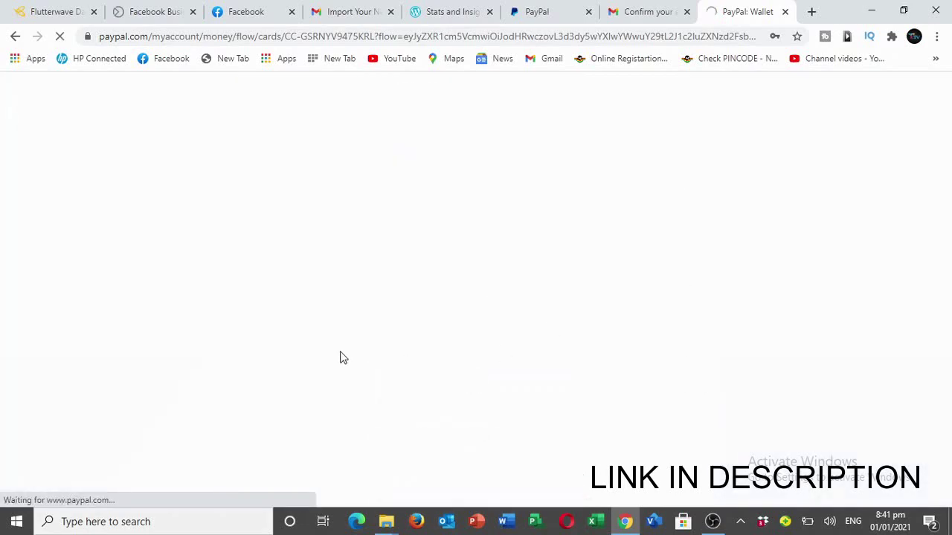